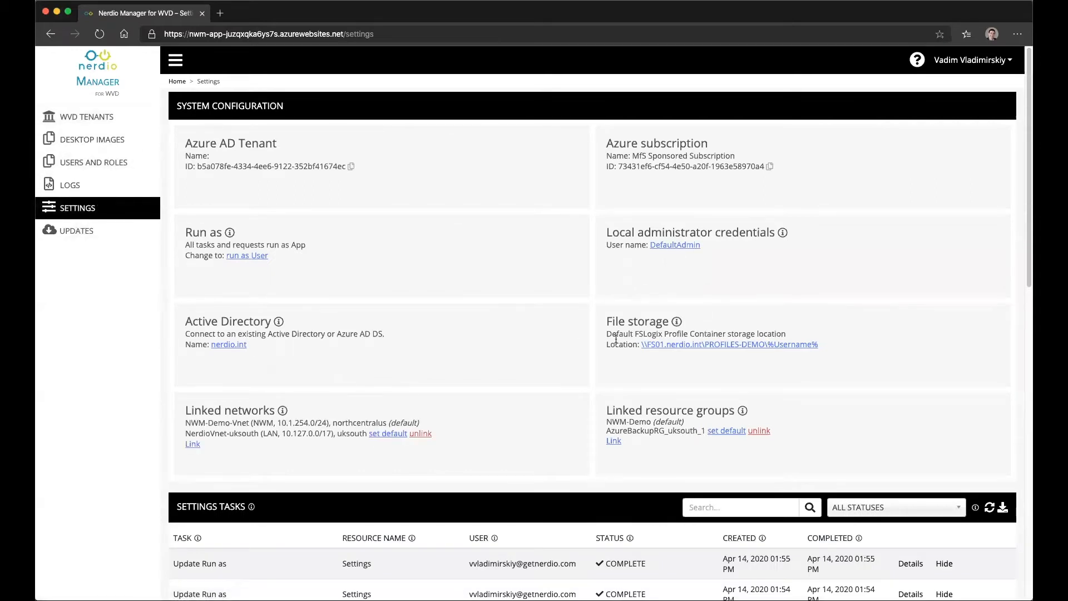
- Review the default FSLogix file storage configuration, including the profiles path and registry options, and close it without saving
left_click(658, 342)
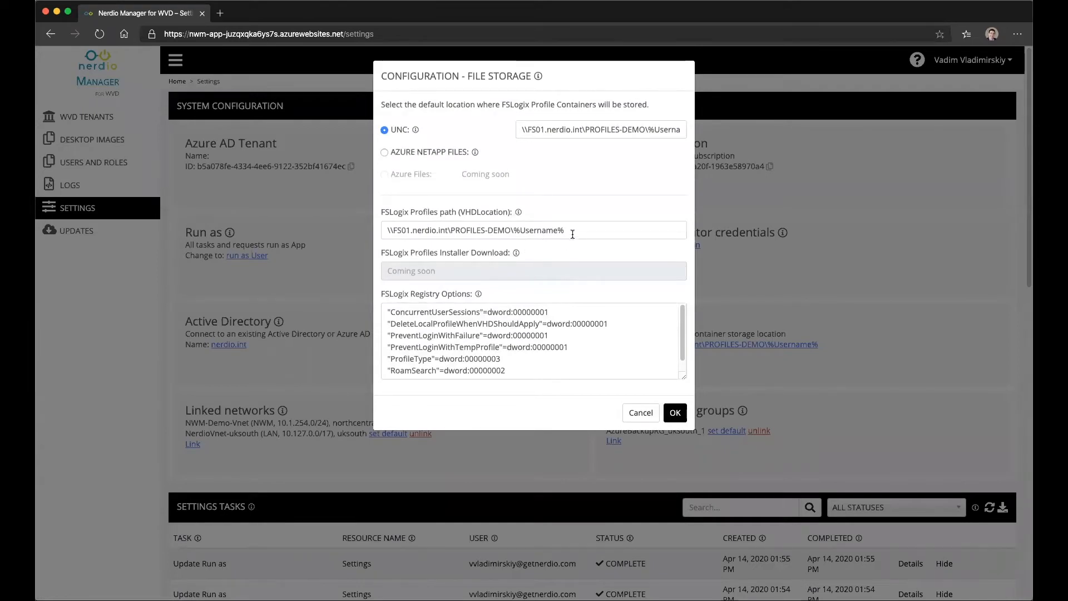
left_click_drag(572, 230, 317, 228)
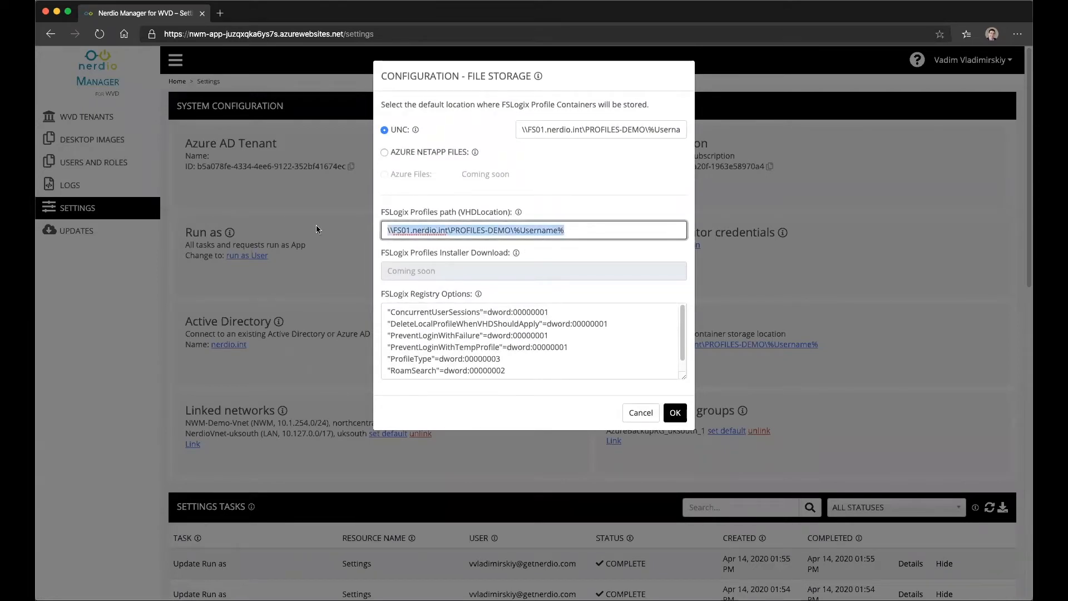
left_click(479, 336)
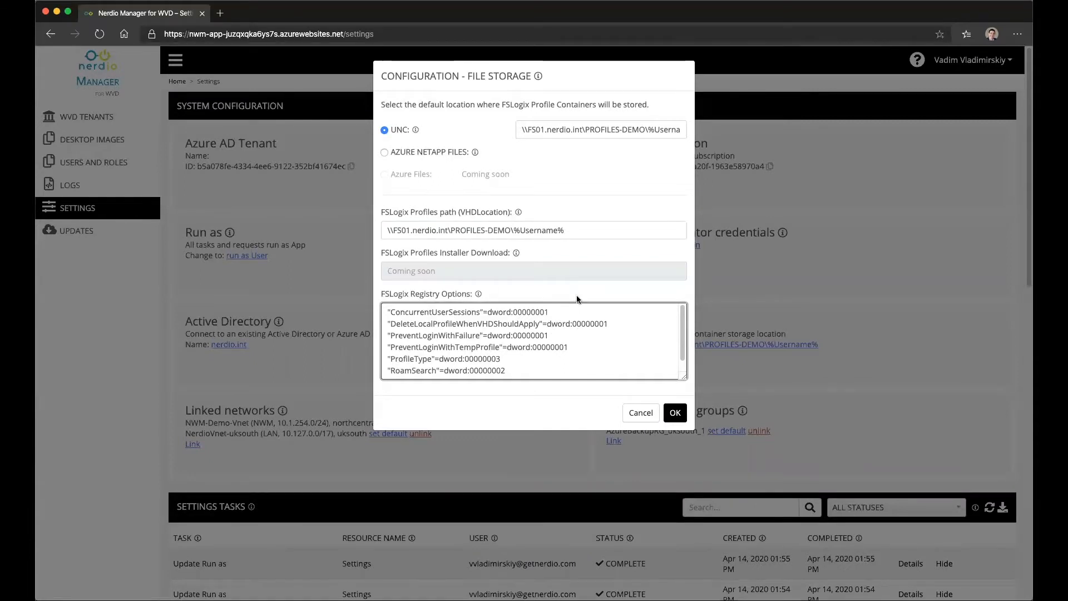
left_click(644, 415)
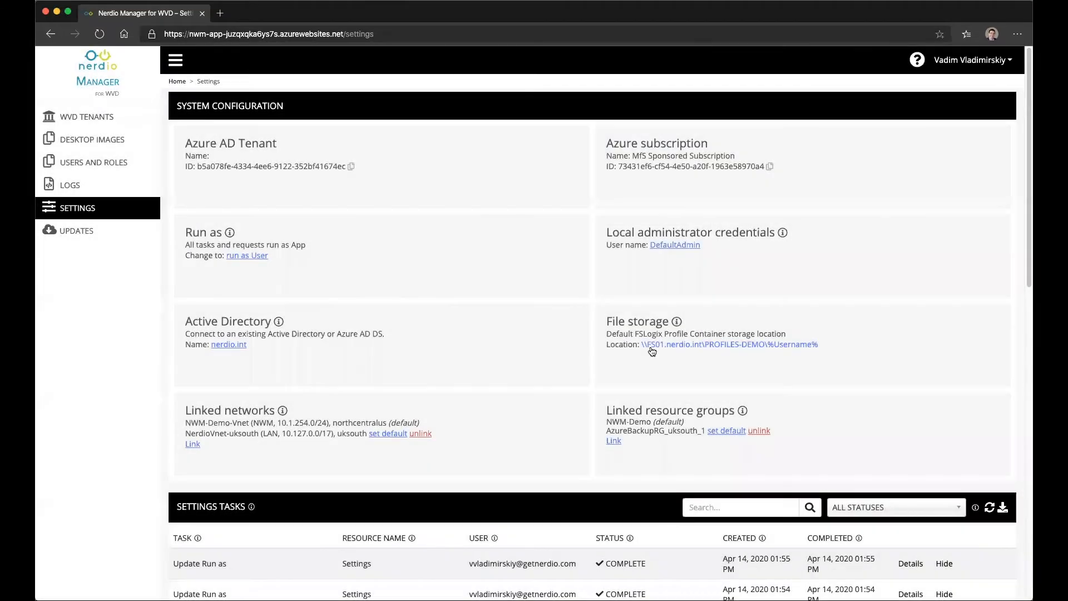
- Open the FSLogix profile container settings of the Field Technicians host pool in the Production Tenant
left_click(103, 127)
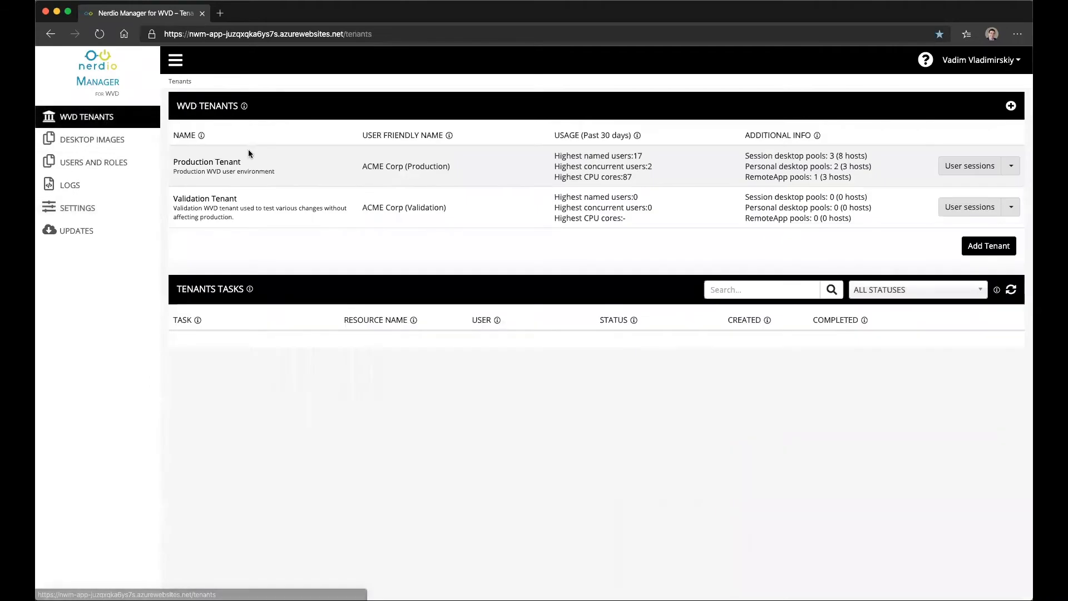
left_click(217, 165)
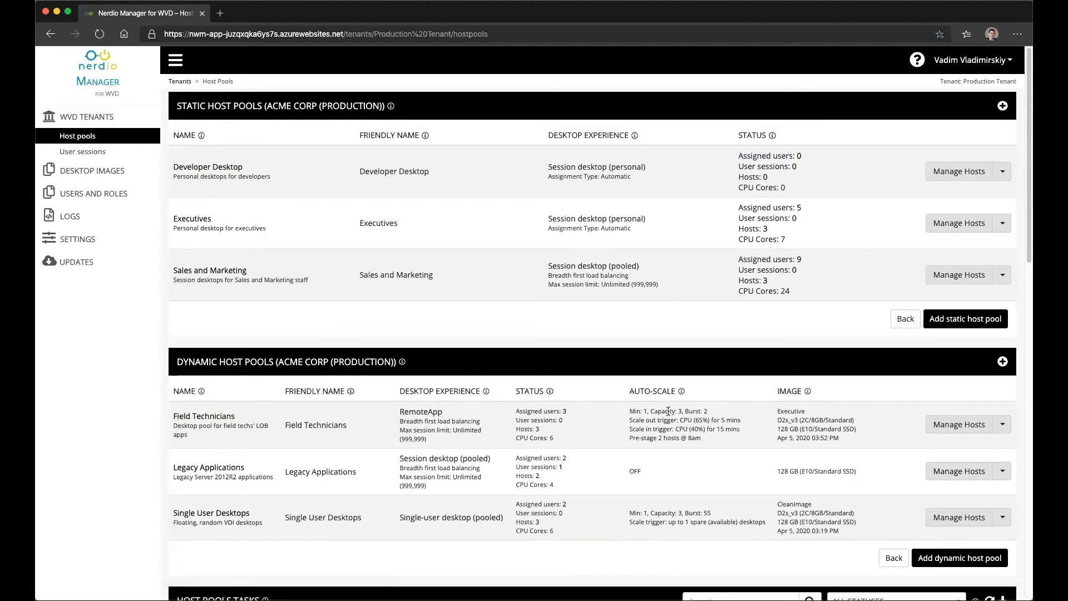
left_click(1005, 428)
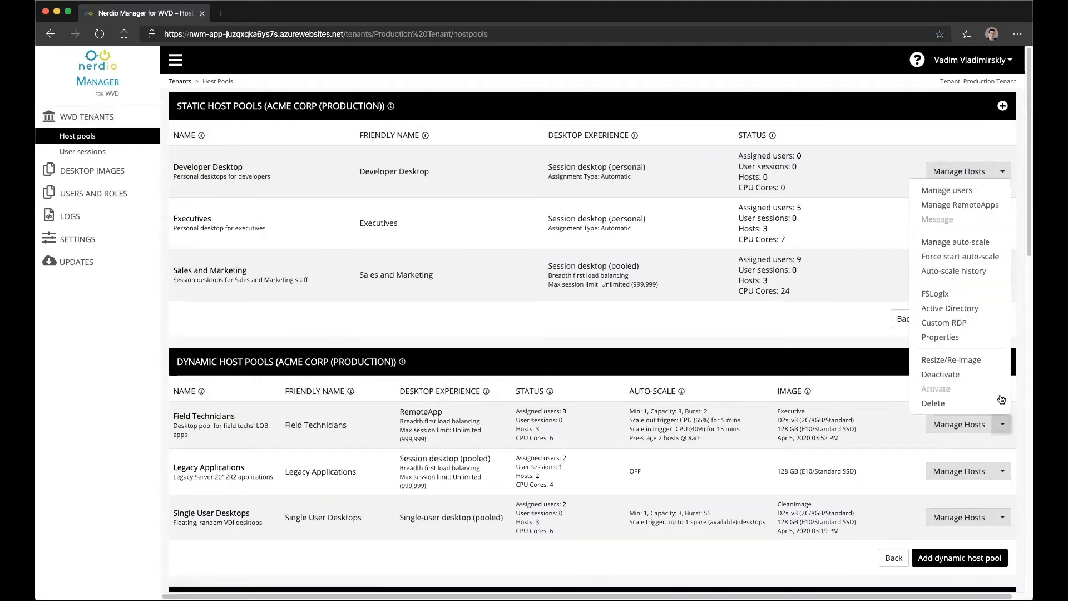
left_click(934, 295)
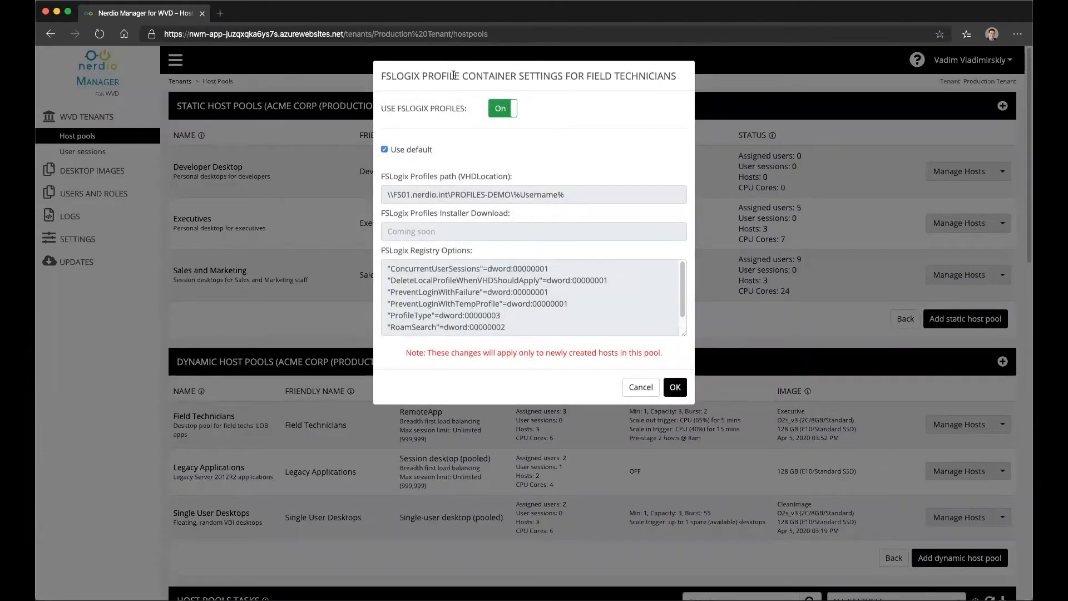
- Switch the use of FSLogix profiles off and back on for the Field Technicians pool
left_click(510, 112)
left_click(510, 111)
left_click(509, 111)
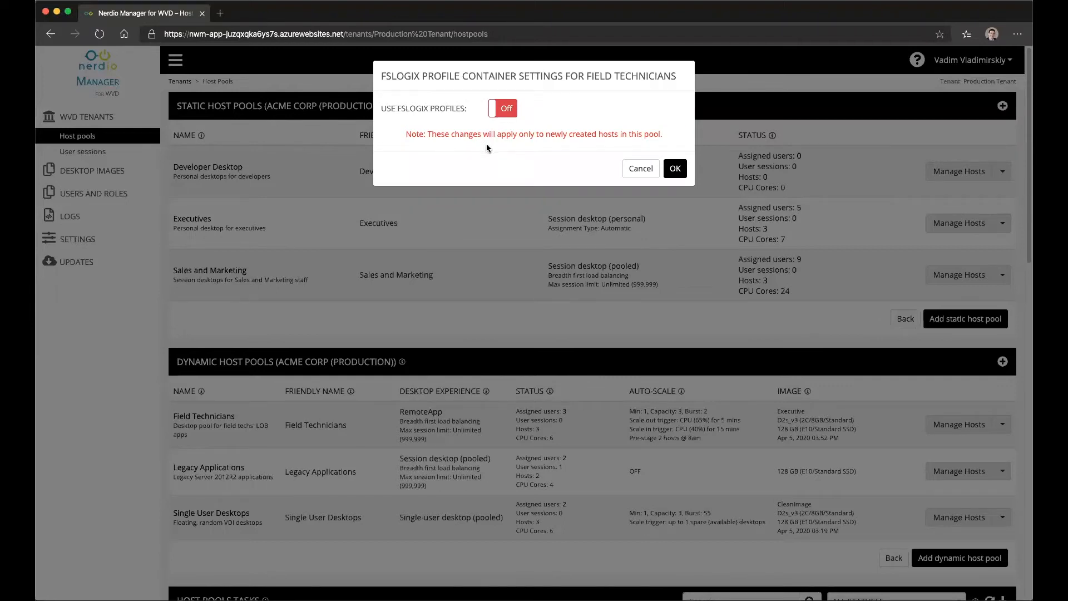
left_click(505, 109)
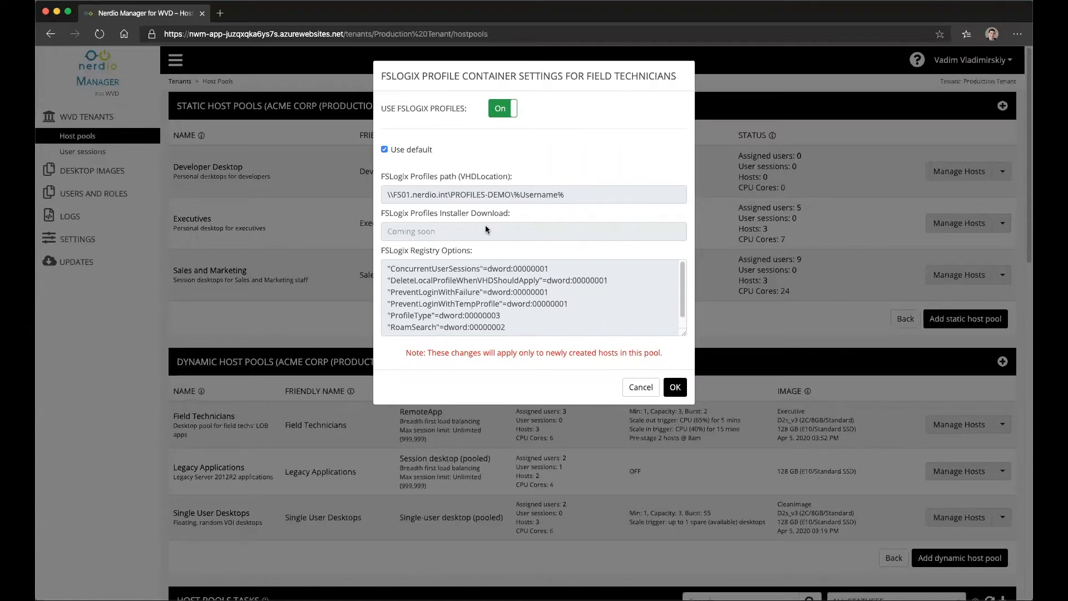
- Disable the default FSLogix settings for Field Technicians, review the editable profiles path and the note on changes, and discard the edit
left_click(385, 151)
left_click(385, 151)
left_click(385, 150)
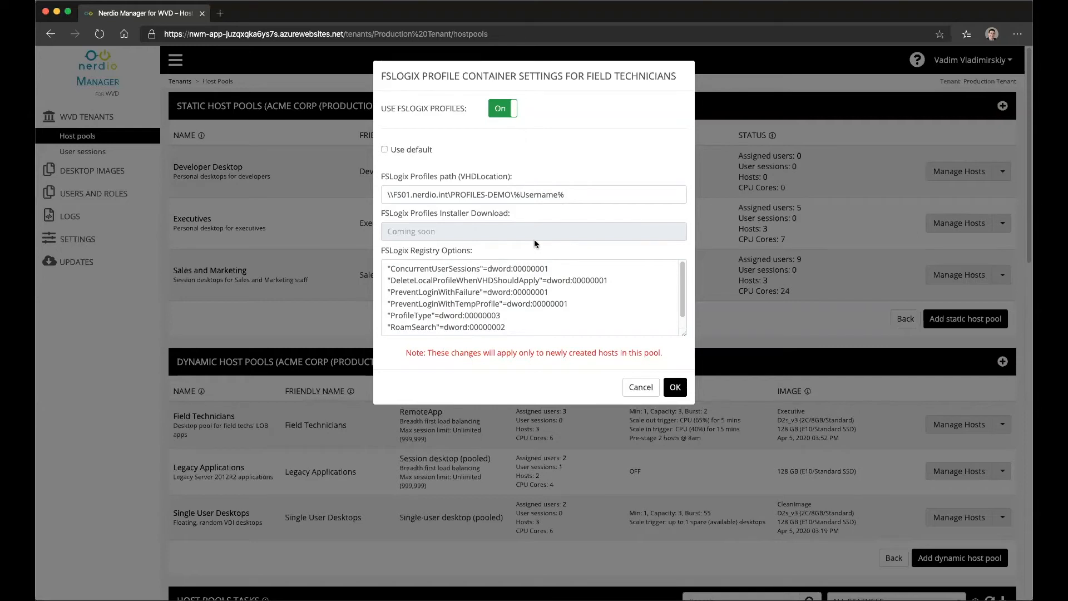
left_click(561, 195)
left_click_drag(561, 195, 387, 194)
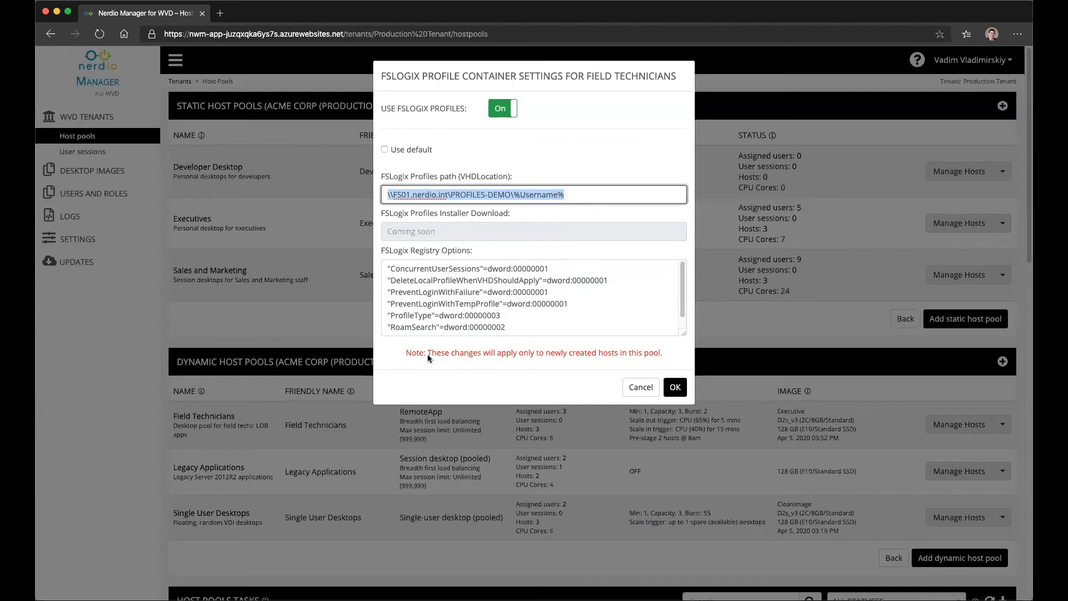
left_click_drag(430, 353, 660, 359)
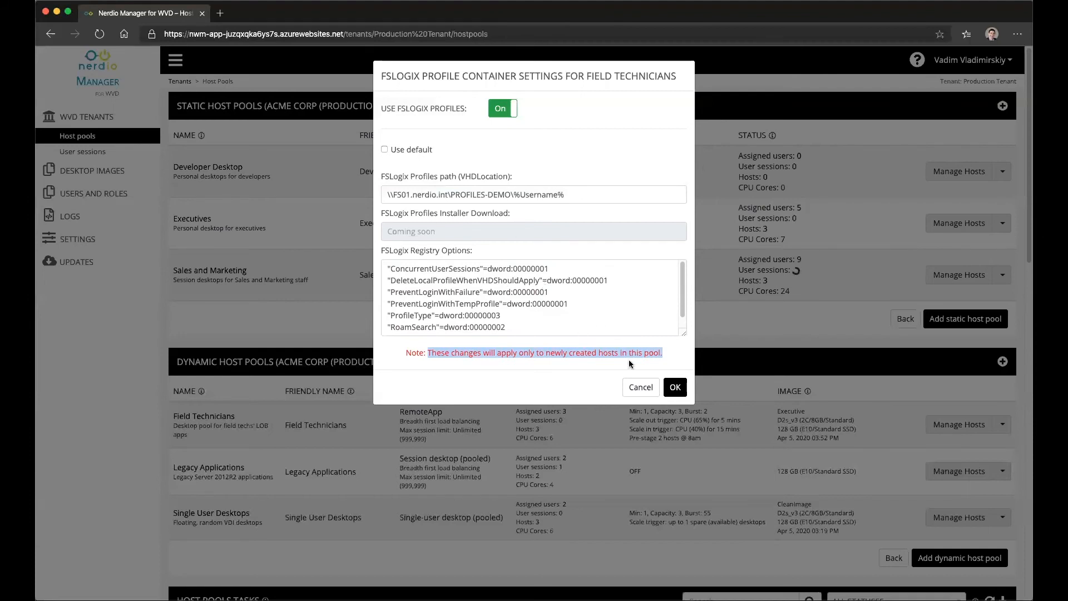
left_click(640, 387)
- Examine the job details of the DEV-0215 add host task down to the Install FSLogix stage
scroll(697, 417, "down", 5)
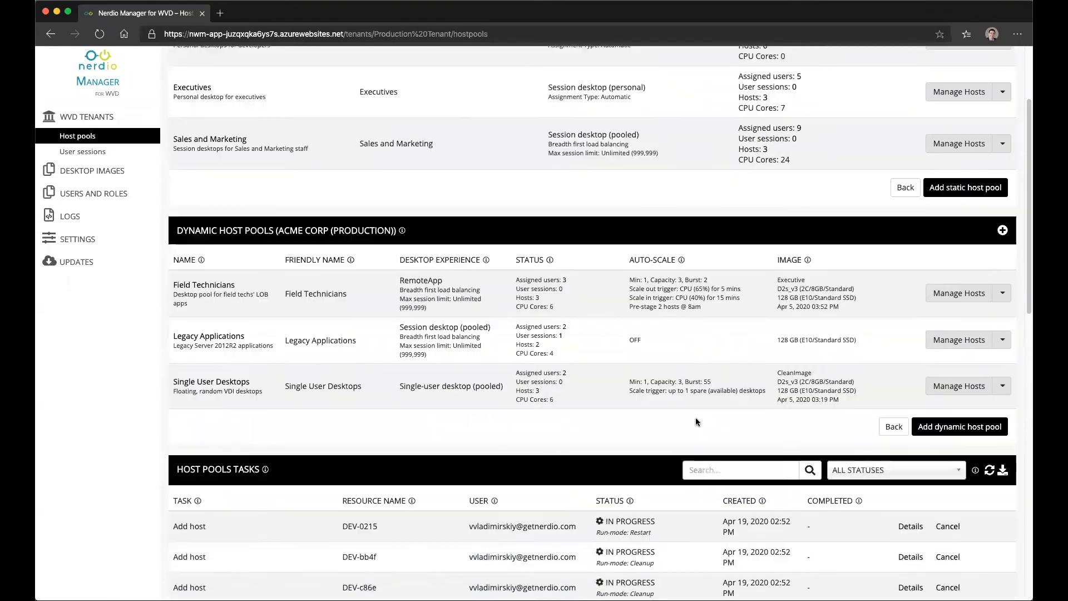
left_click(911, 476)
scroll(613, 380, "down", 8)
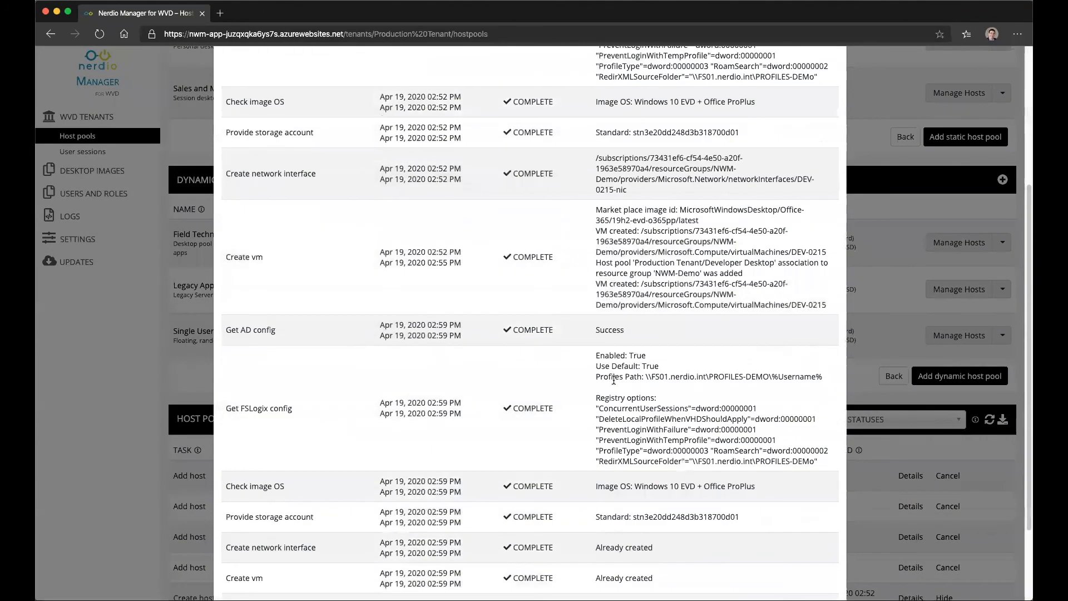
scroll(613, 380, "down", 2)
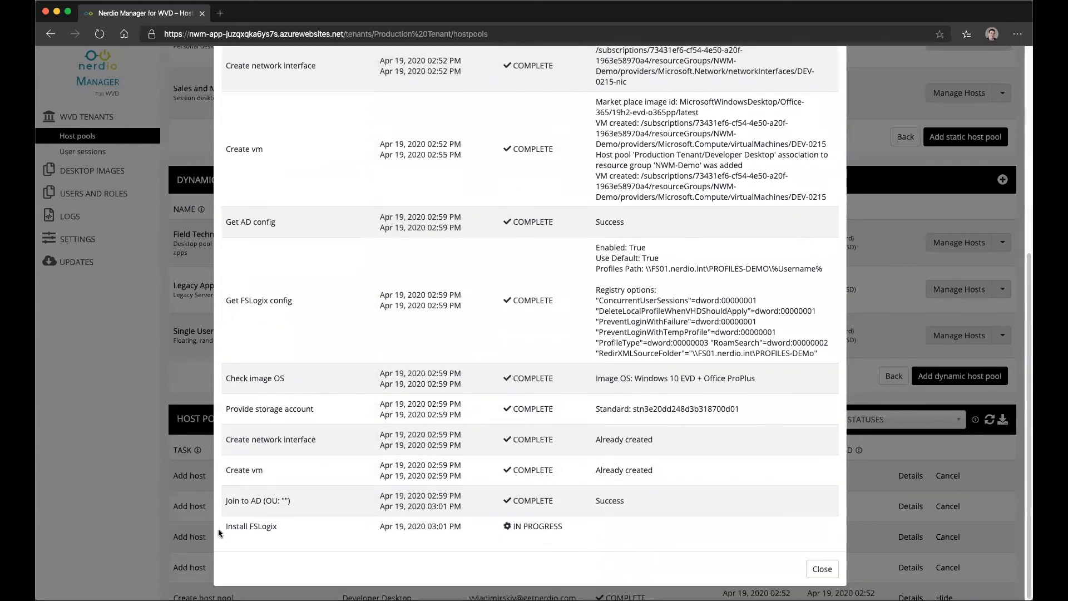
left_click_drag(580, 529, 225, 529)
- Inspect the first Get FSLogix config result in the job details, including the use-default value and registry options, and close the details
scroll(672, 339, "up", 7)
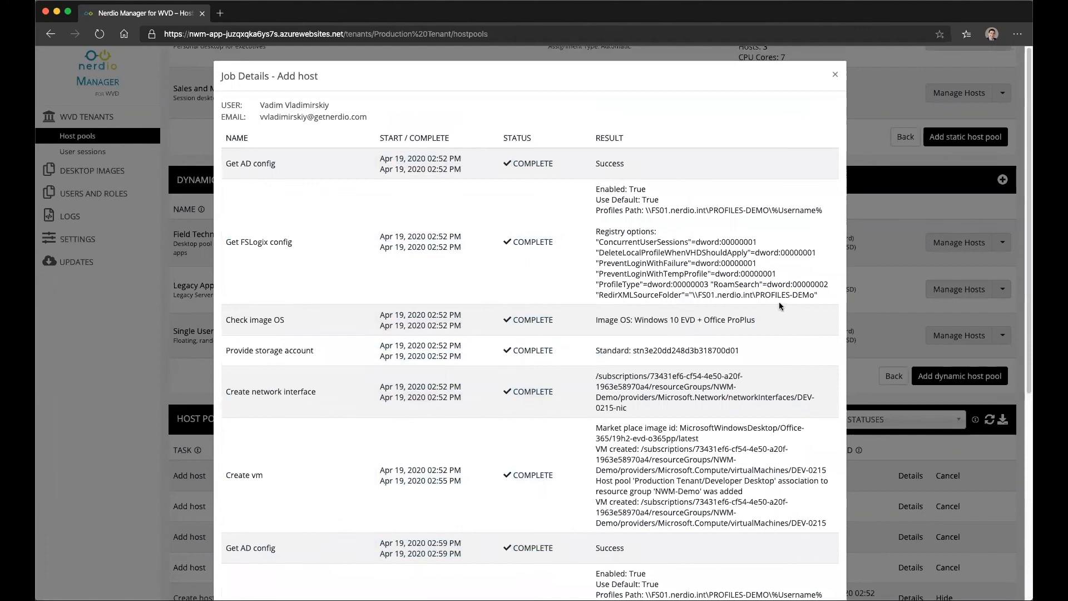
left_click_drag(819, 296, 225, 228)
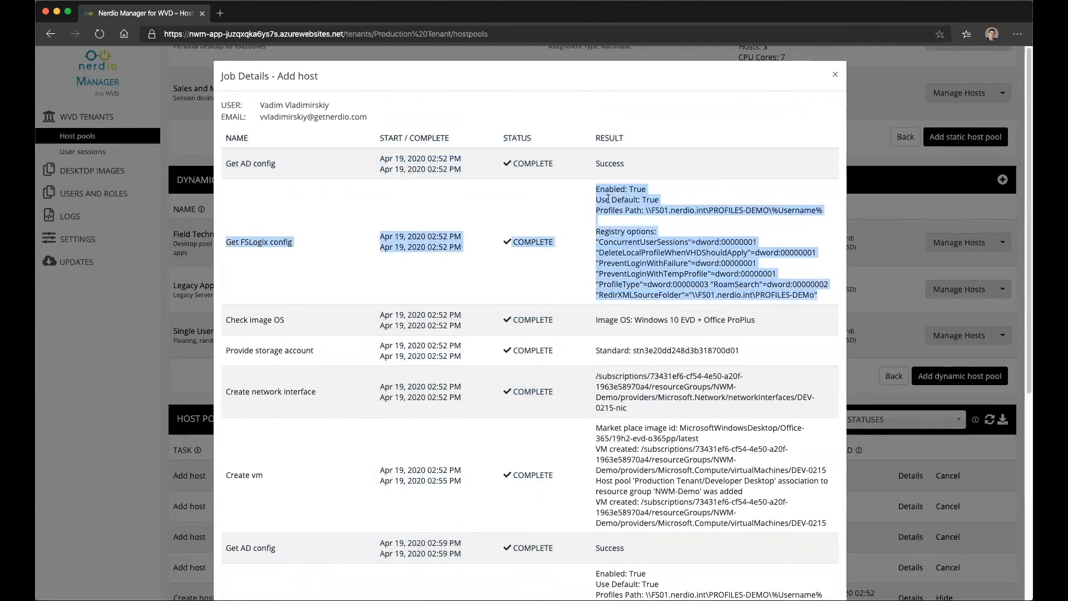
double_click(657, 200)
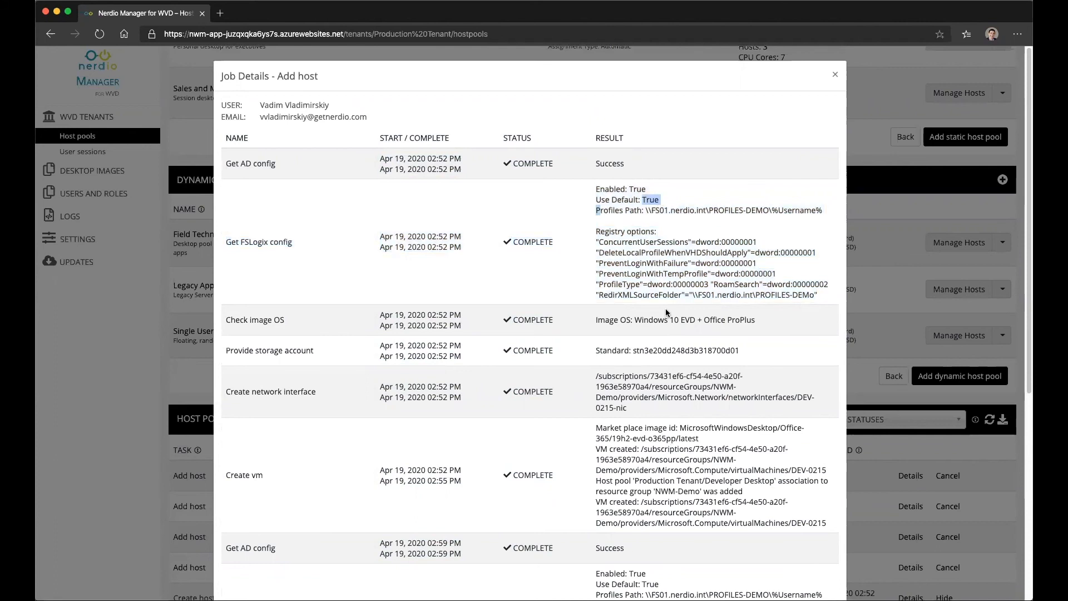
left_click_drag(596, 242, 829, 291)
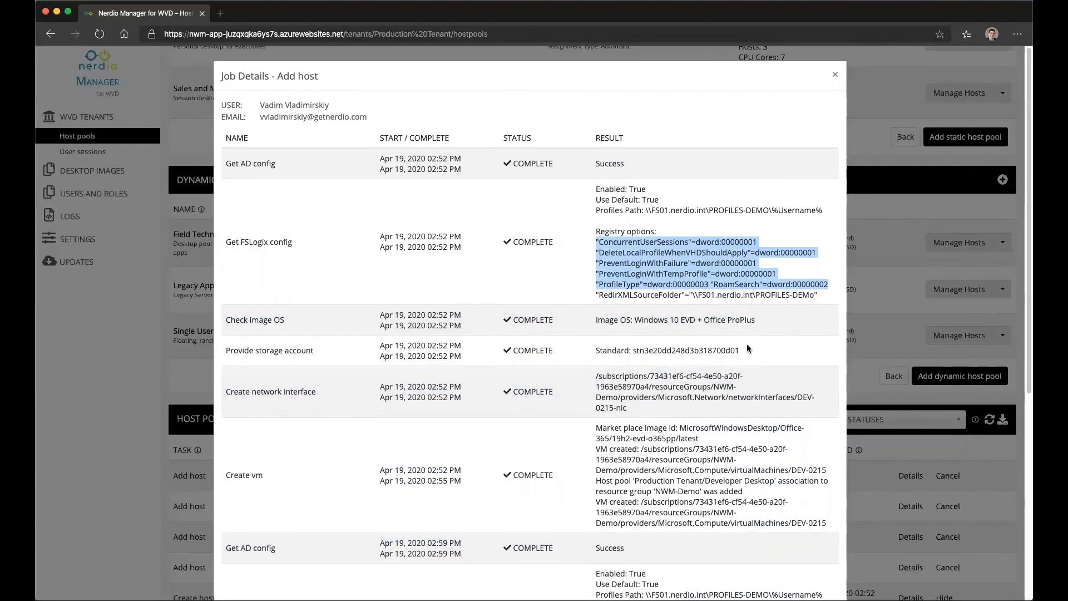
left_click(878, 295)
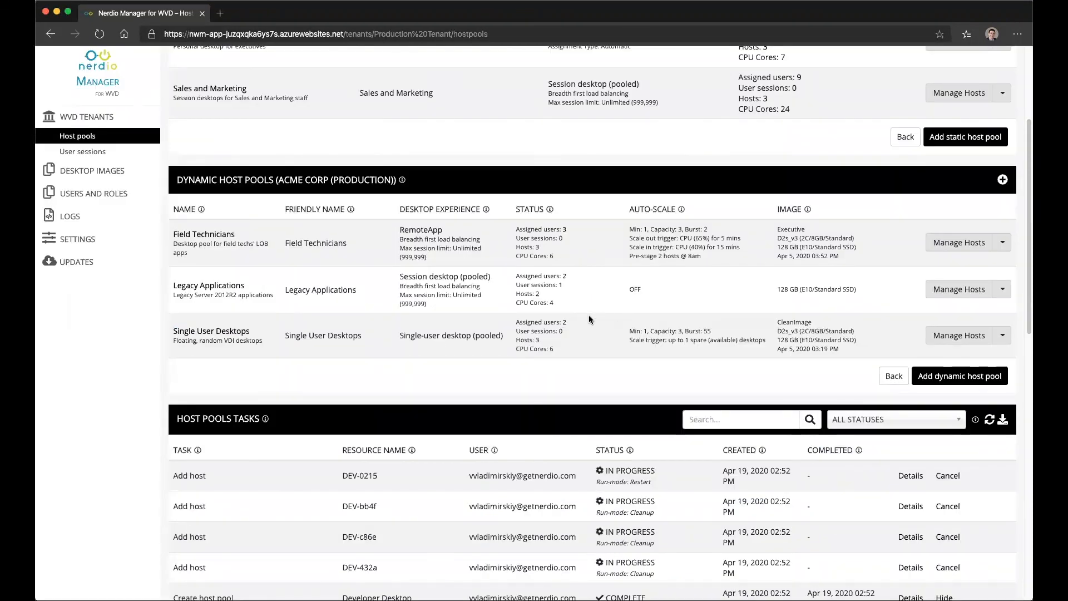
scroll(588, 316, "up", 4)
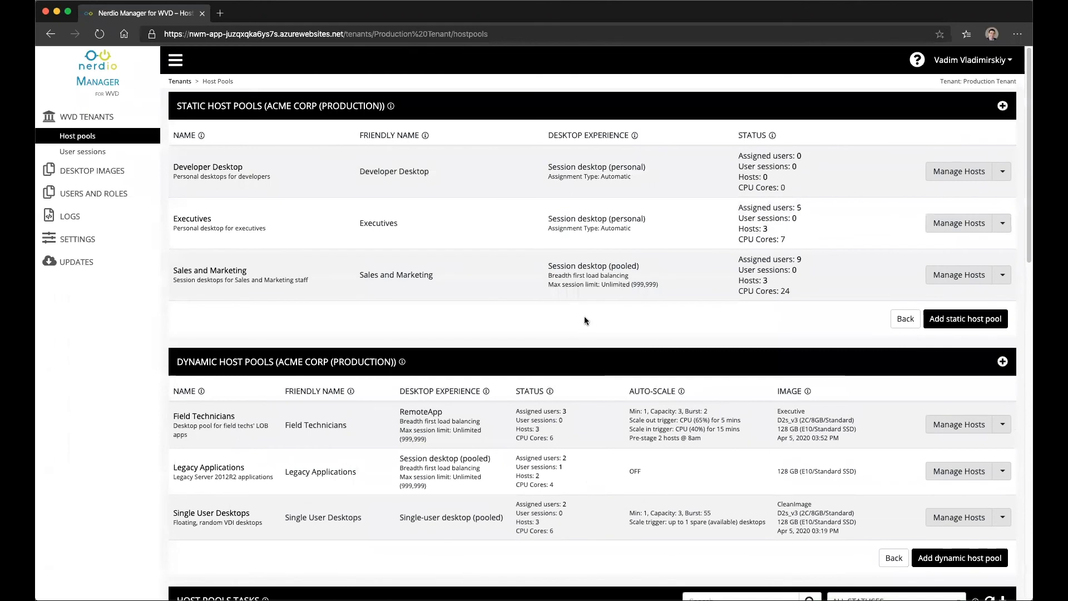